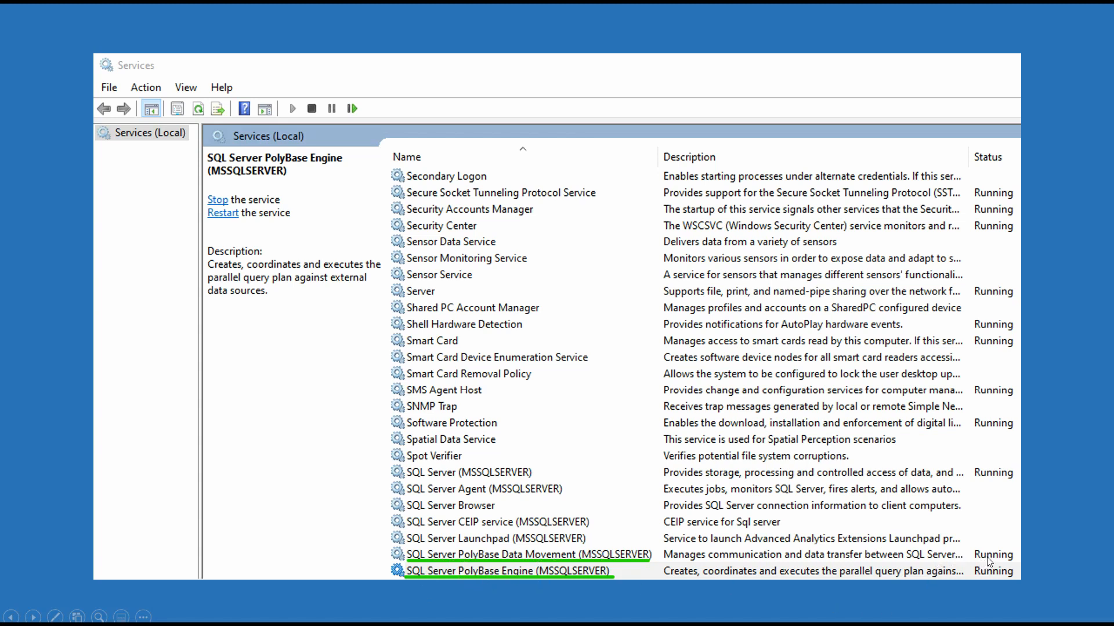
# Advance the slides past the Azure Data Studio download page to the EnablePolybase.sql script
pyautogui.click(53, 283)
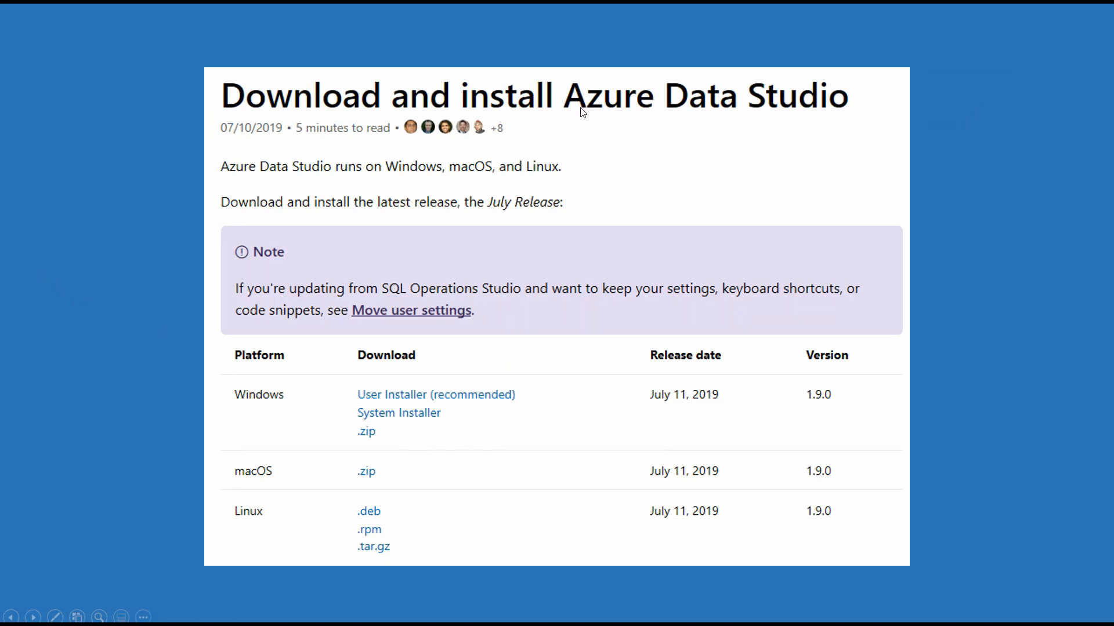
pyautogui.click(127, 168)
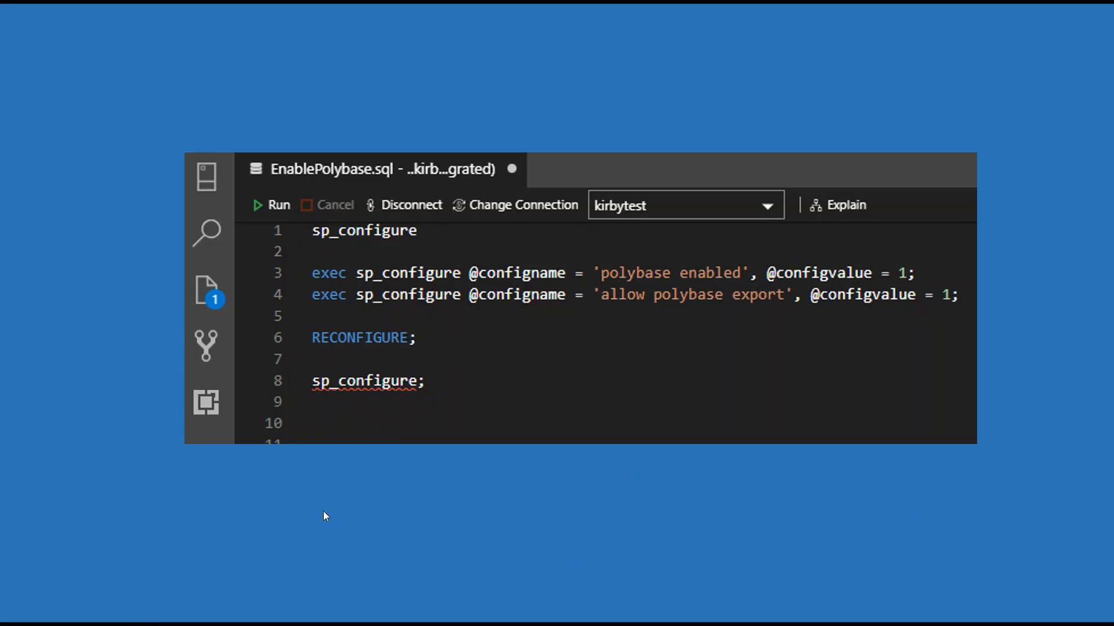
# Advance to the extensions slide before leaving the slide show
pyautogui.press('Right')
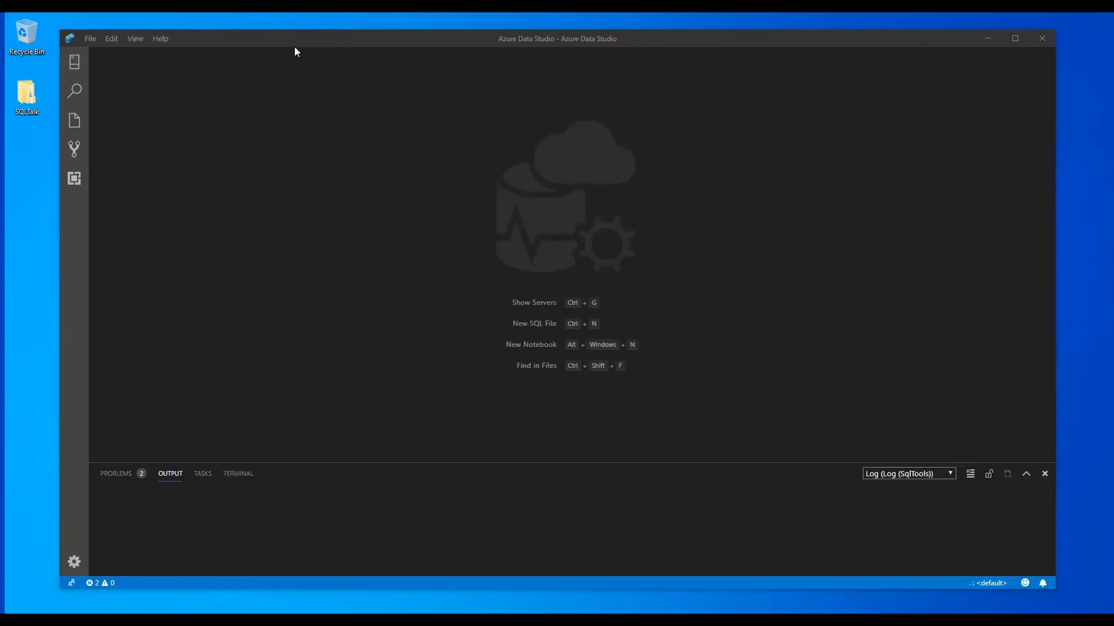
# Dismiss the File menu, show Connections and expand the <default> Windows Authentication server
pyautogui.click(91, 39)
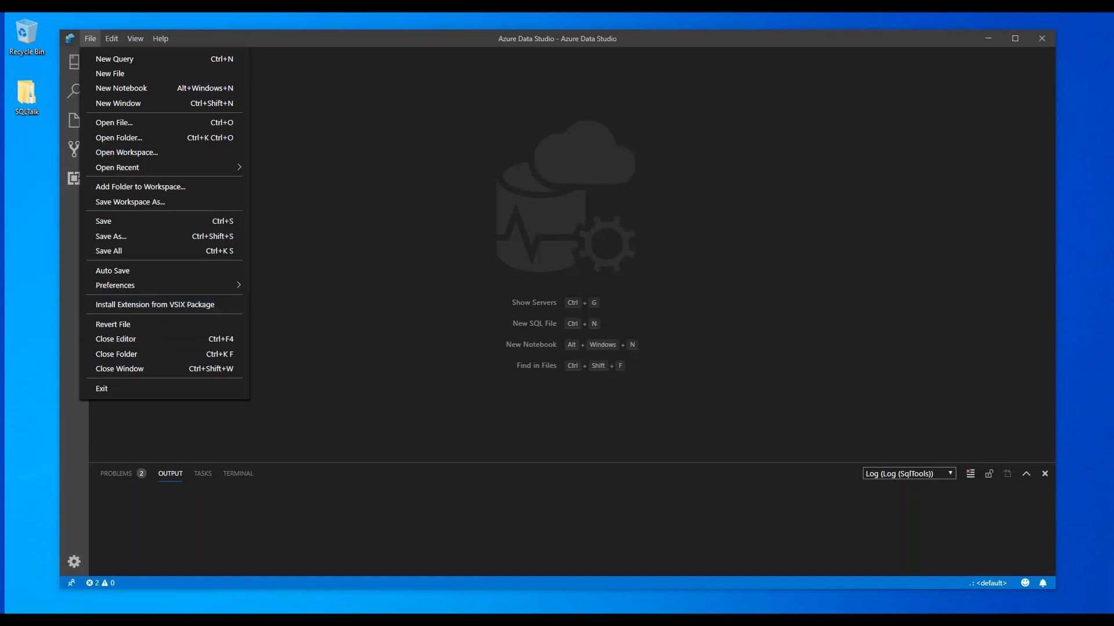
pyautogui.press('Escape')
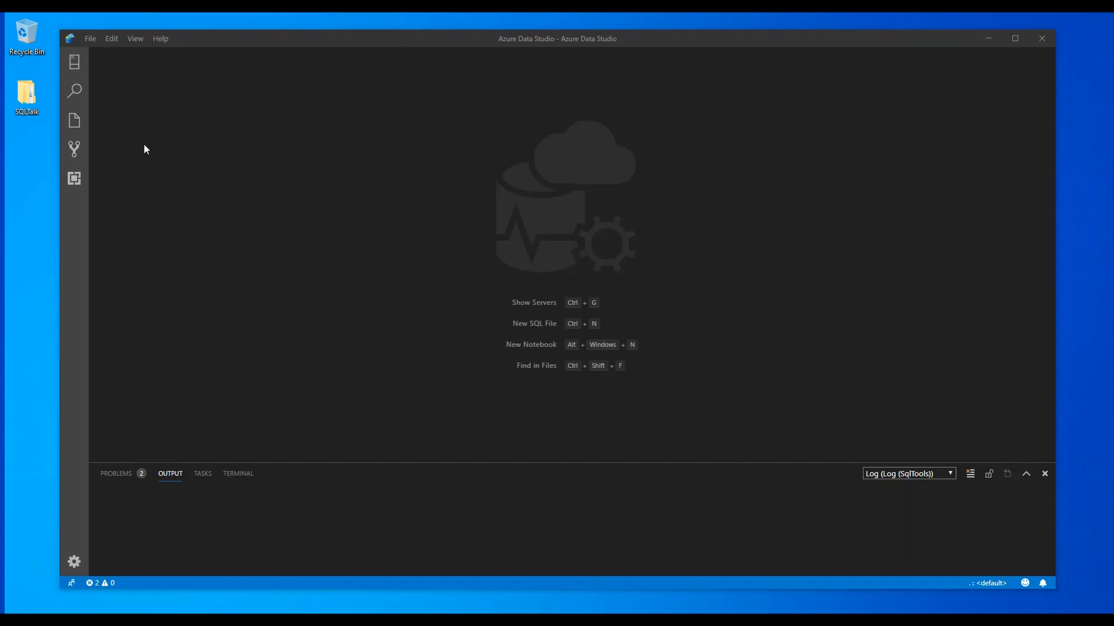
pyautogui.click(75, 63)
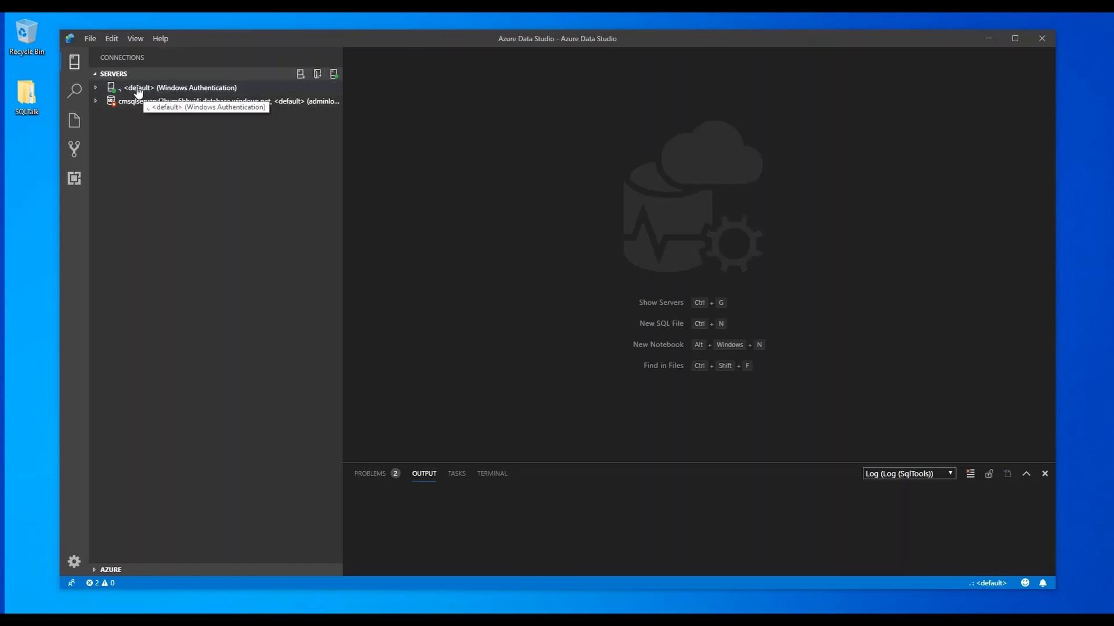
pyautogui.click(96, 88)
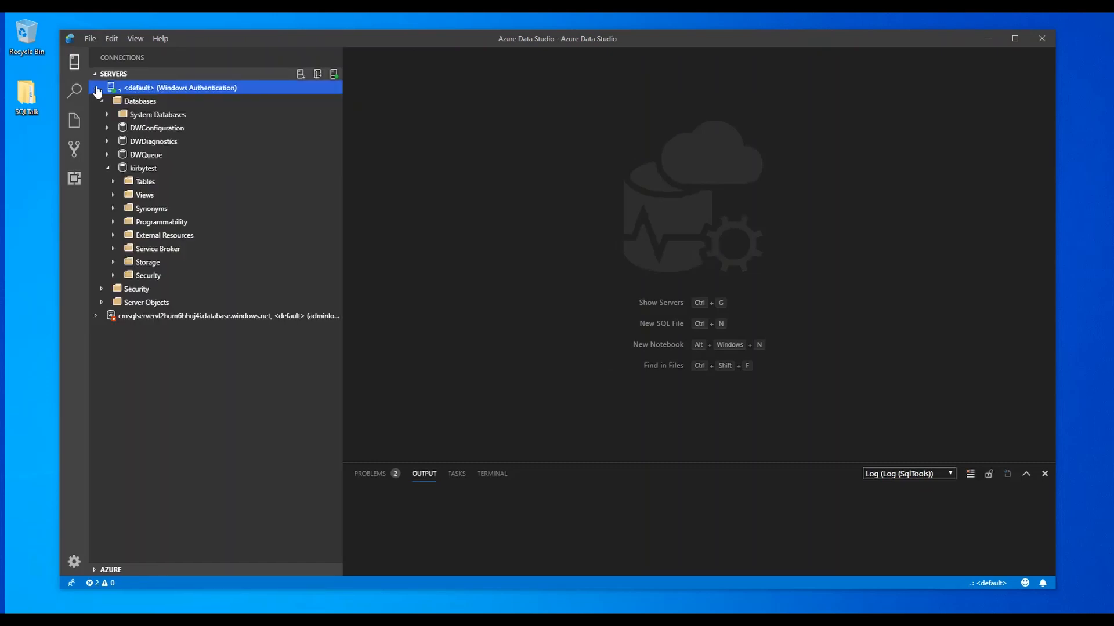
# Show the local server dashboard's SQL Server 2019 (Preview) page with the Create External Table task
pyautogui.doubleClick(154, 89)
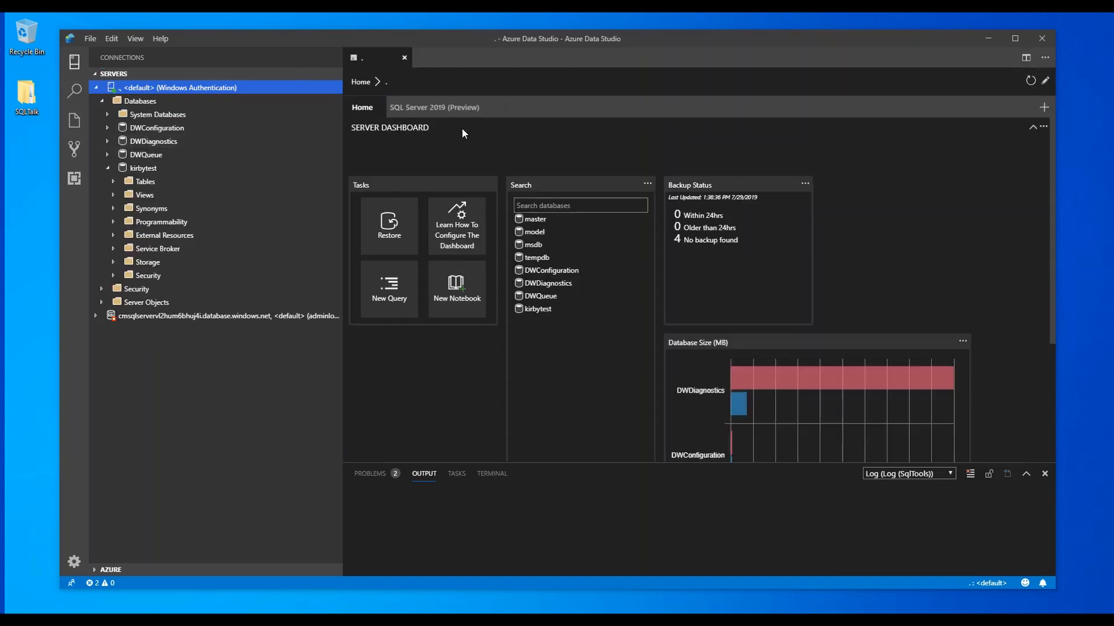
pyautogui.moveTo(158, 249)
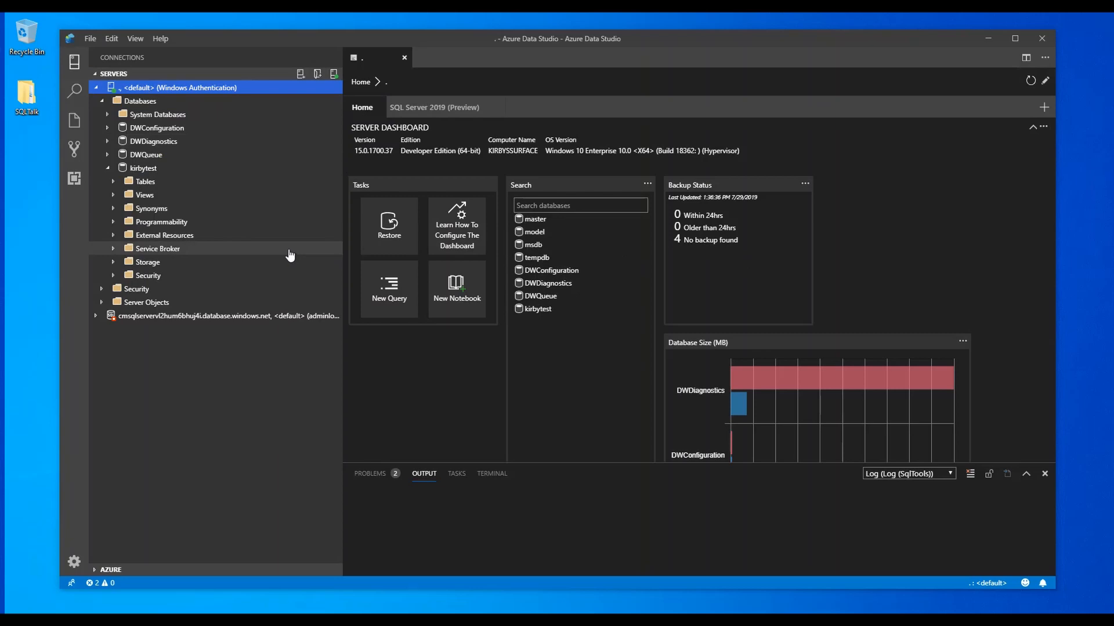
pyautogui.click(416, 111)
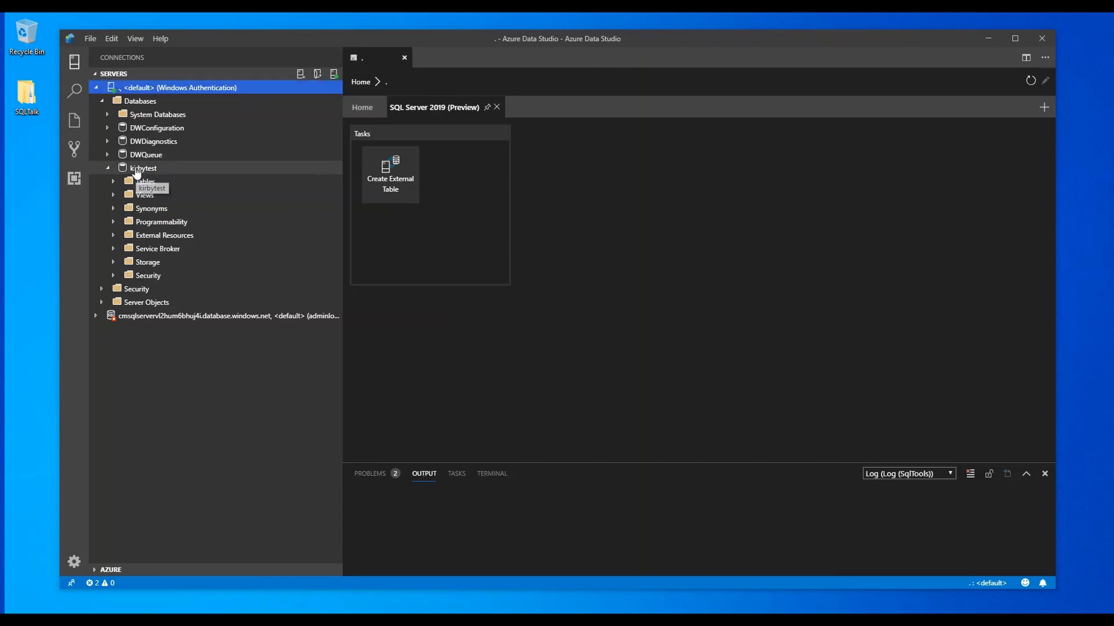
# Start Create External Table on kirbytest with SQL Server as the data source type
pyautogui.rightClick(136, 170)
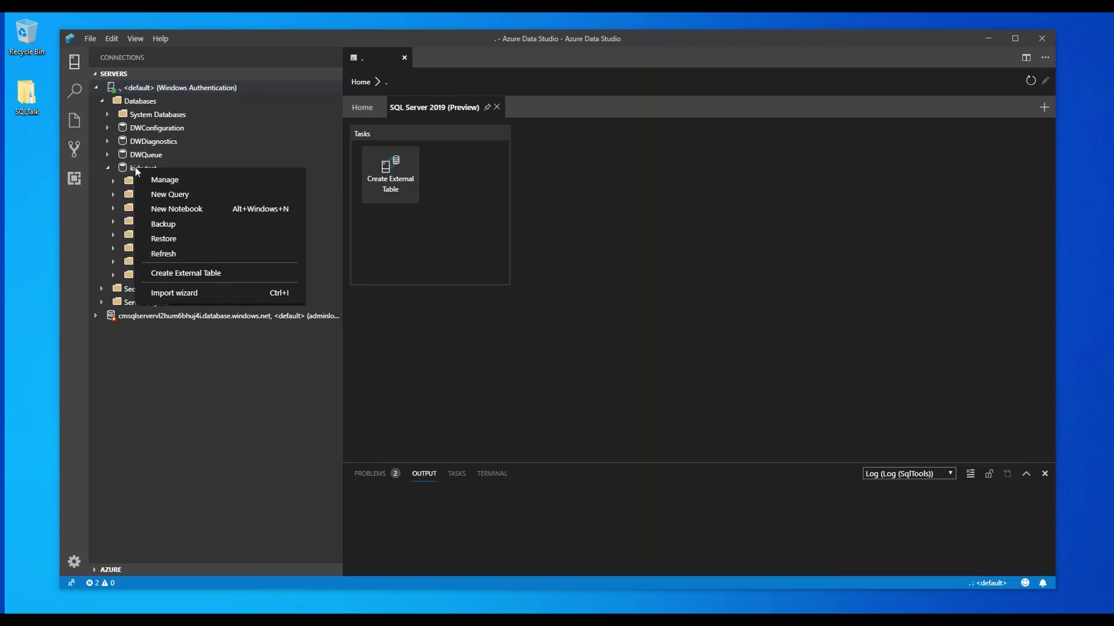
pyautogui.click(255, 275)
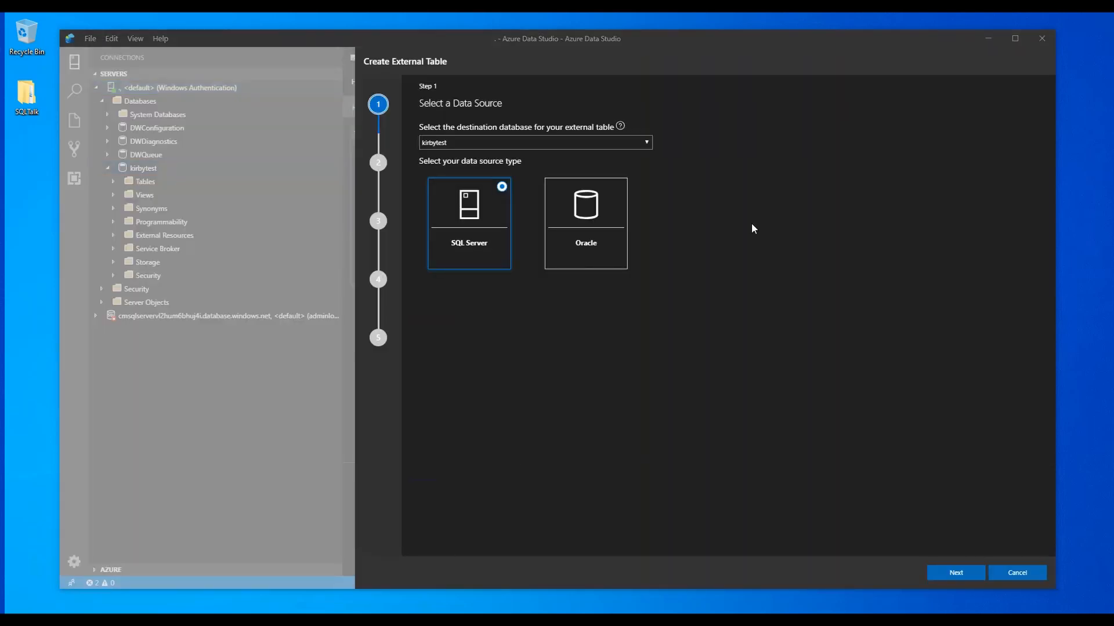
pyautogui.click(956, 573)
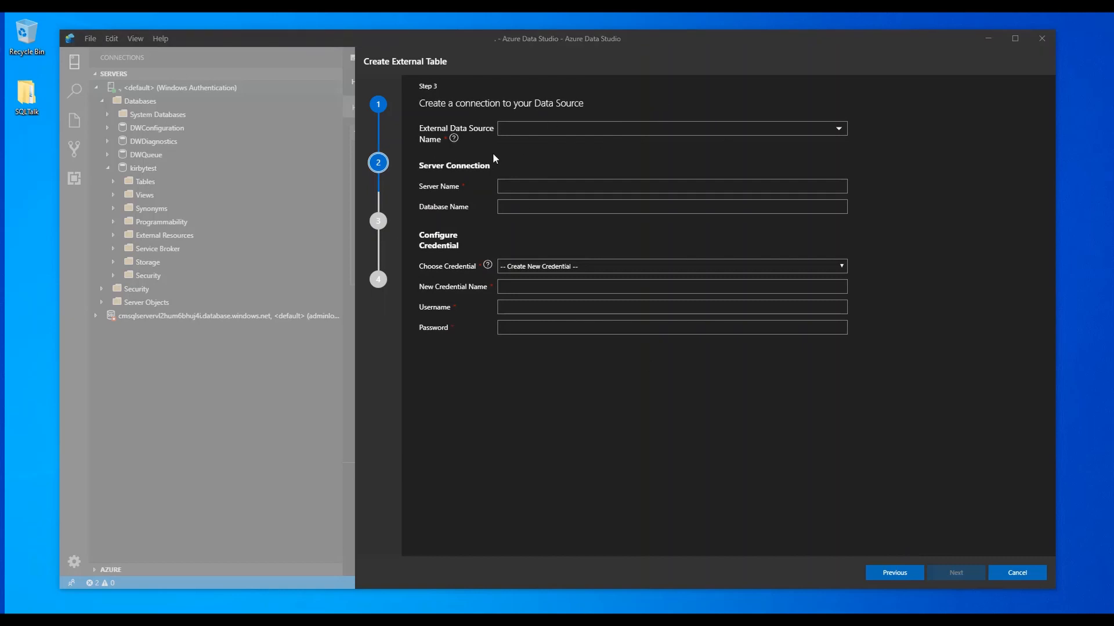
# Enter AzureSQL as the data source name and paste the Azure SQL server address
pyautogui.click(527, 130)
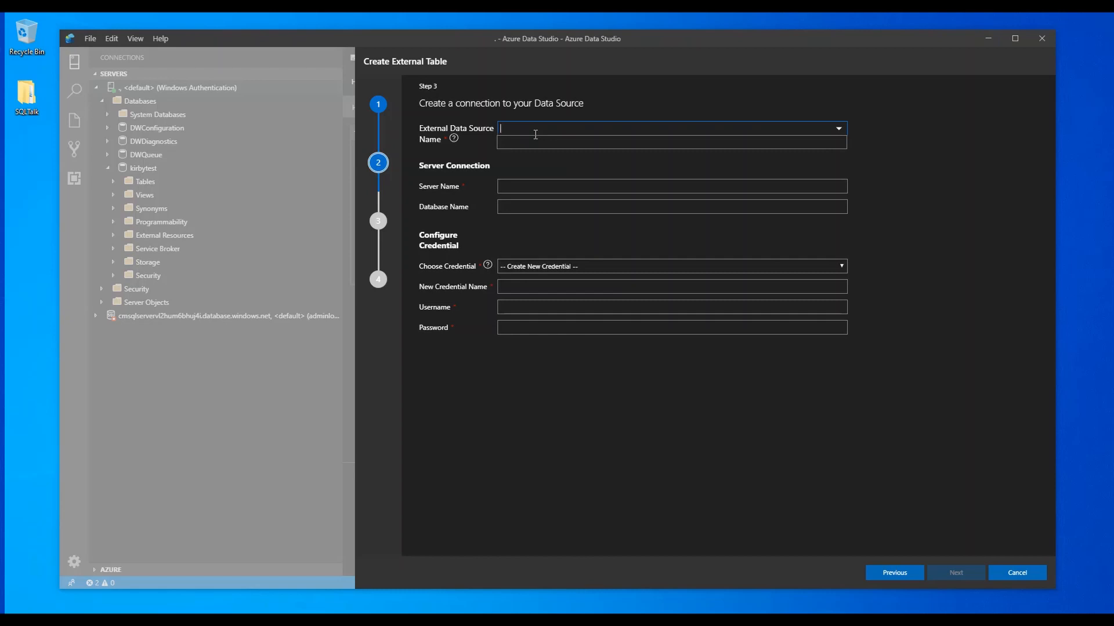
pyautogui.write('Azure')
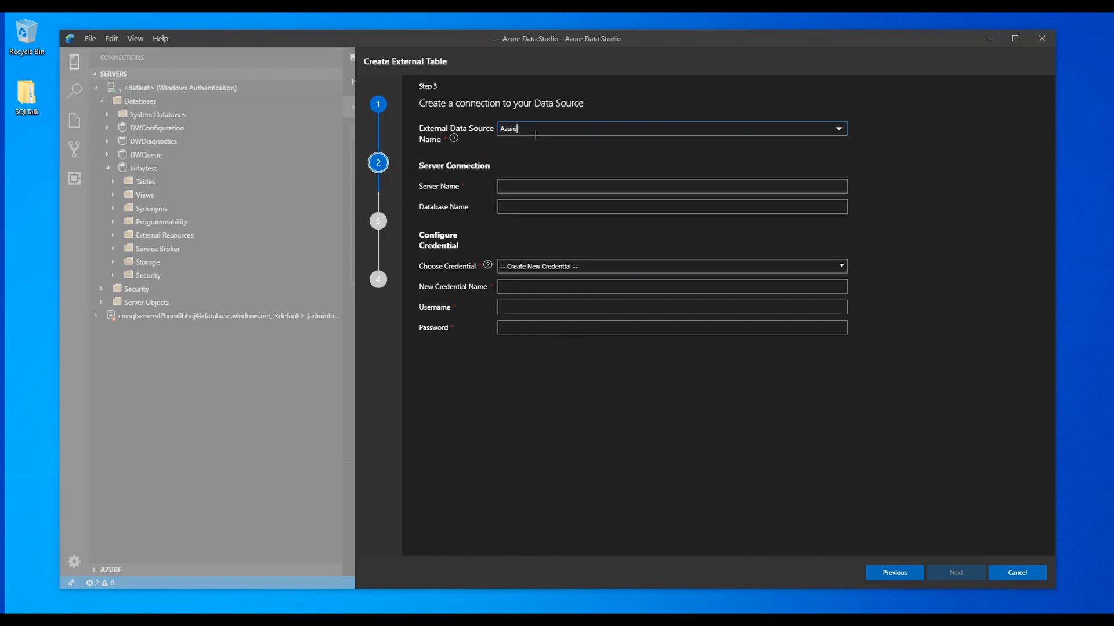
pyautogui.write('SQL')
pyautogui.click(522, 186)
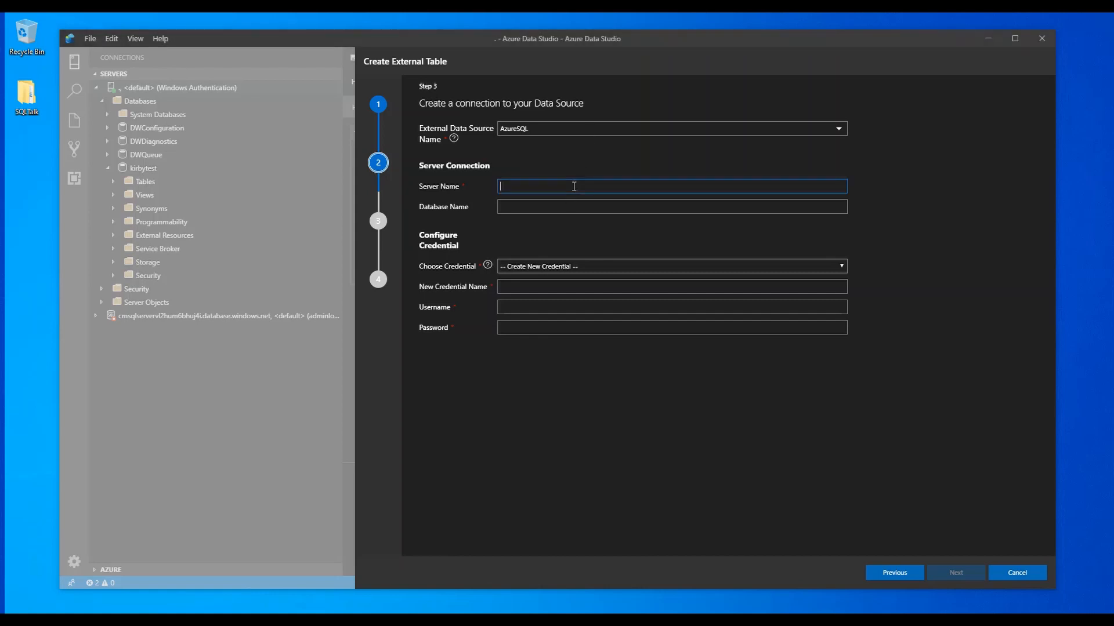
pyautogui.write('cmsqlservervl2hum6bhuj4i.database.windows.net')
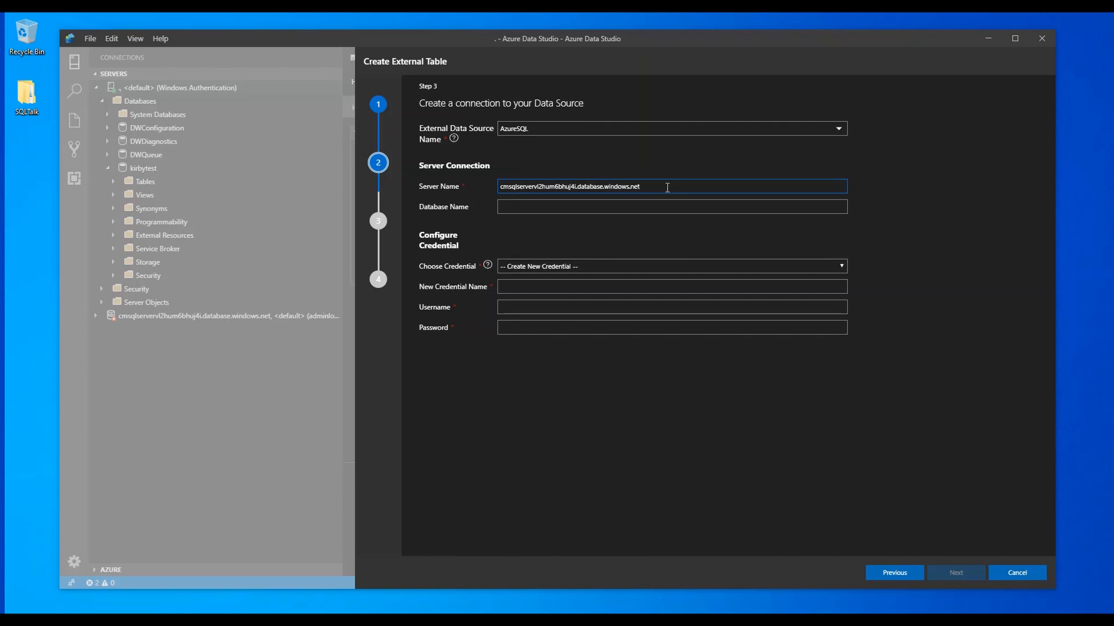
# Fill the database name and a new credential extdemouser with username adminlogin and password
pyautogui.click(525, 207)
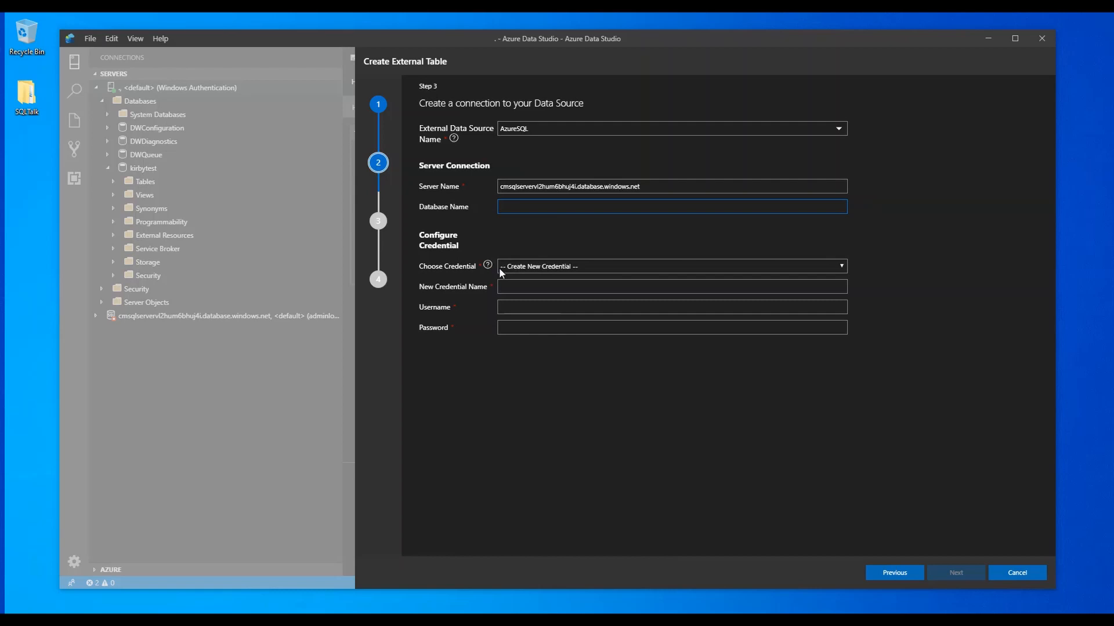
pyautogui.click(563, 288)
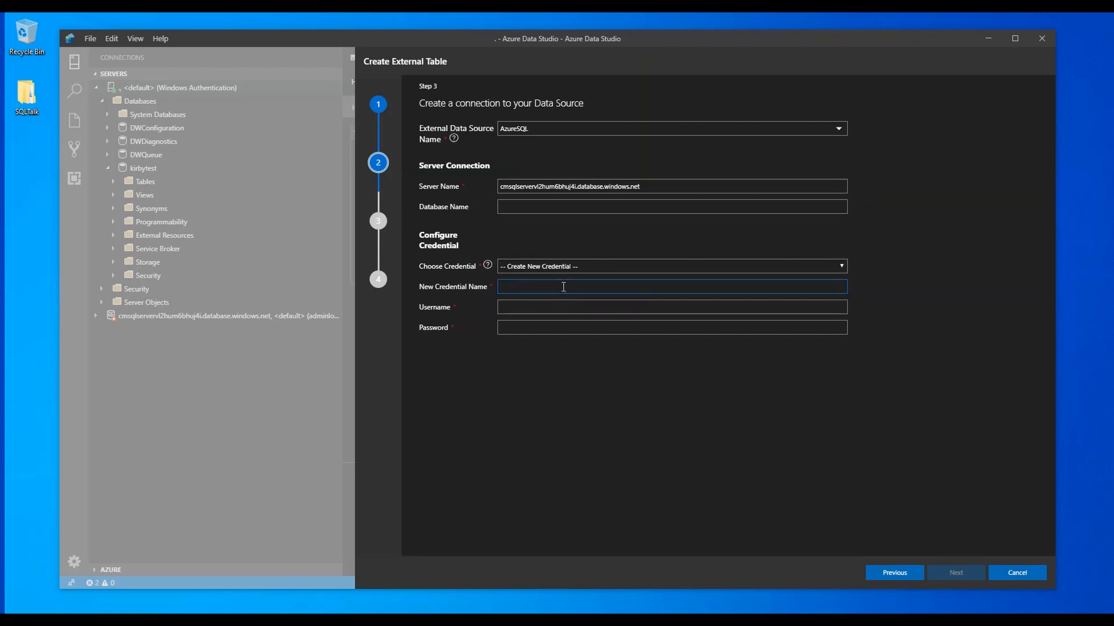
pyautogui.write('ex')
pyautogui.write('tdemo')
pyautogui.write('user')
pyautogui.click(553, 306)
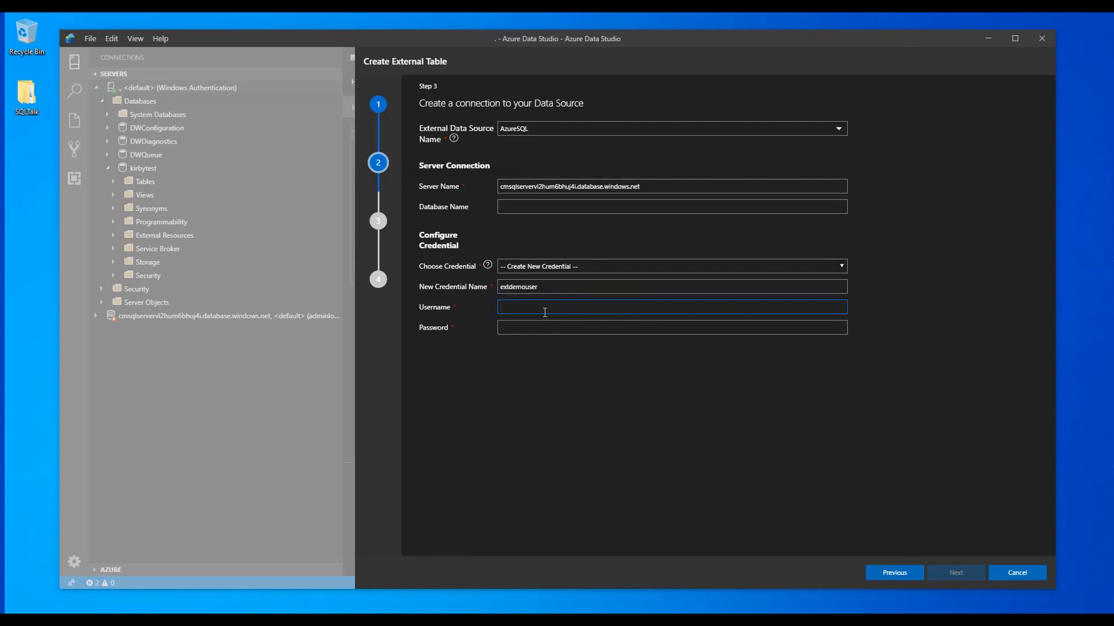
pyautogui.write('admin')
pyautogui.write('login')
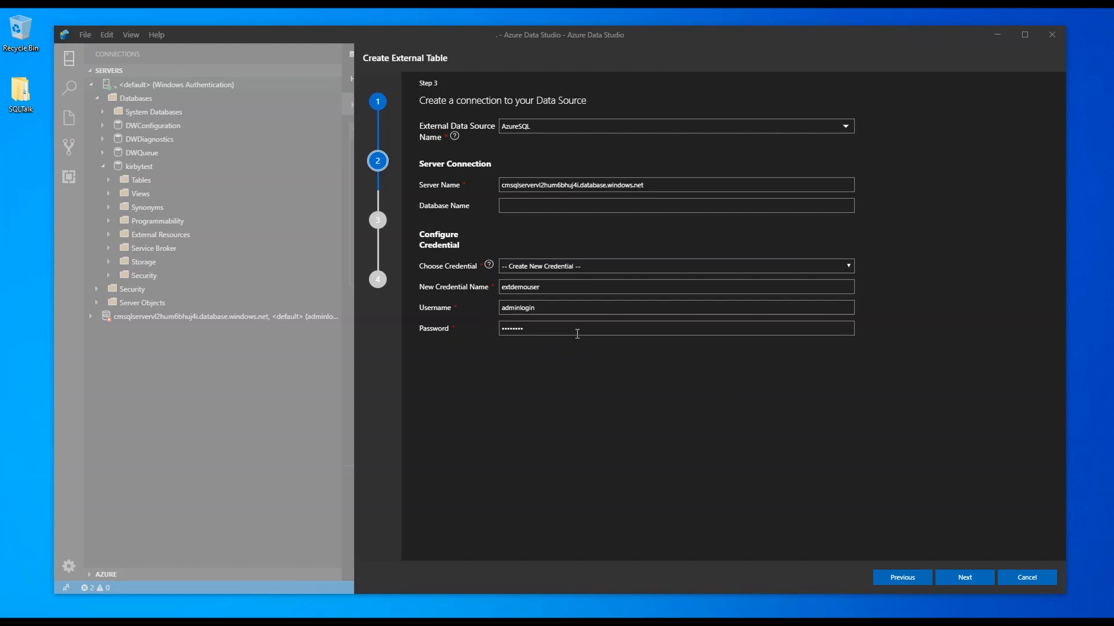
# Map dbo.Contacts from ContactManagerDb's tables, review its column mapping and reach the summary
pyautogui.click(964, 578)
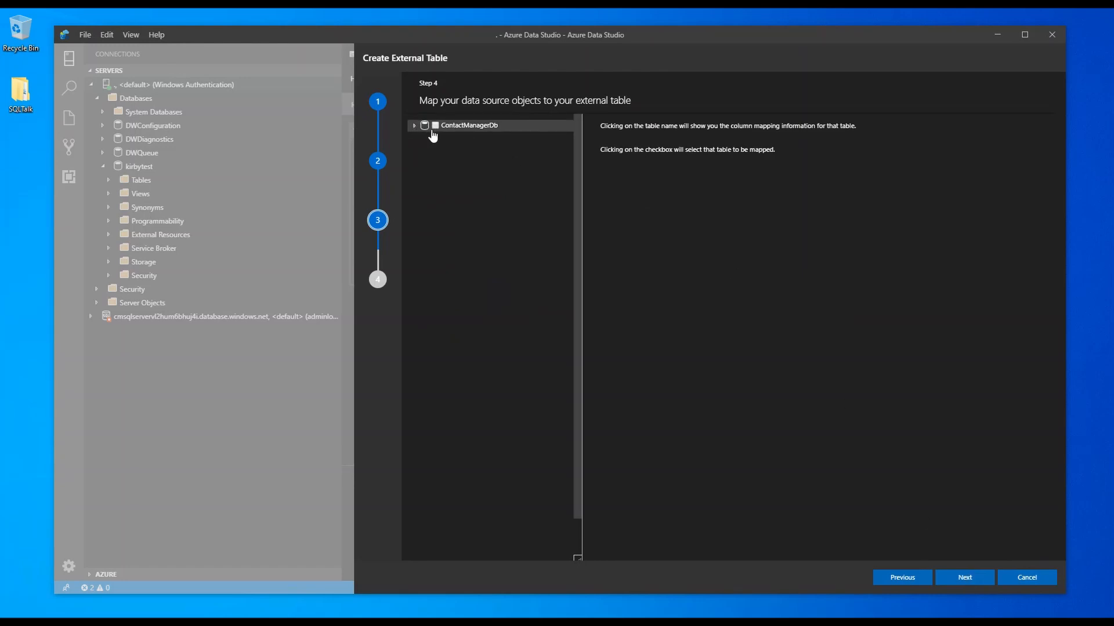
pyautogui.click(414, 125)
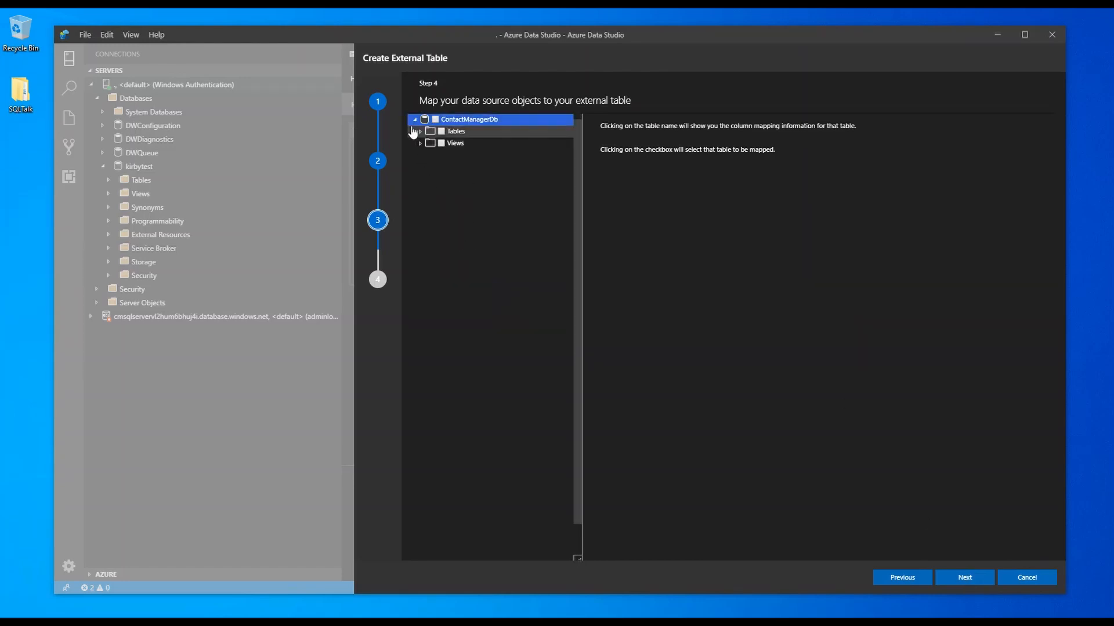
pyautogui.click(421, 132)
pyautogui.click(421, 132)
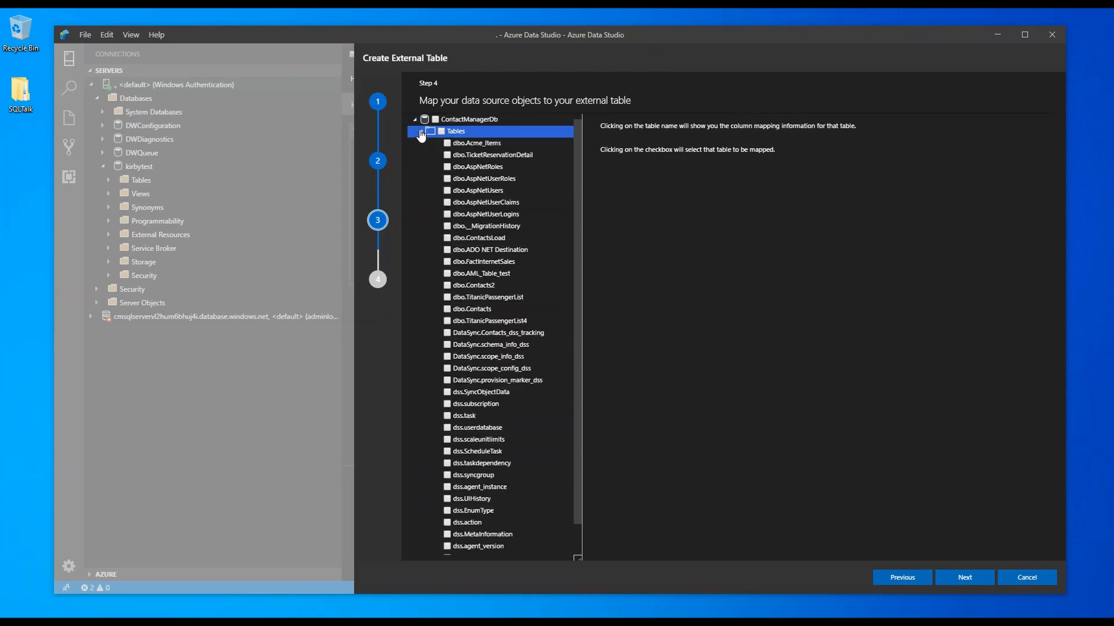
pyautogui.click(447, 310)
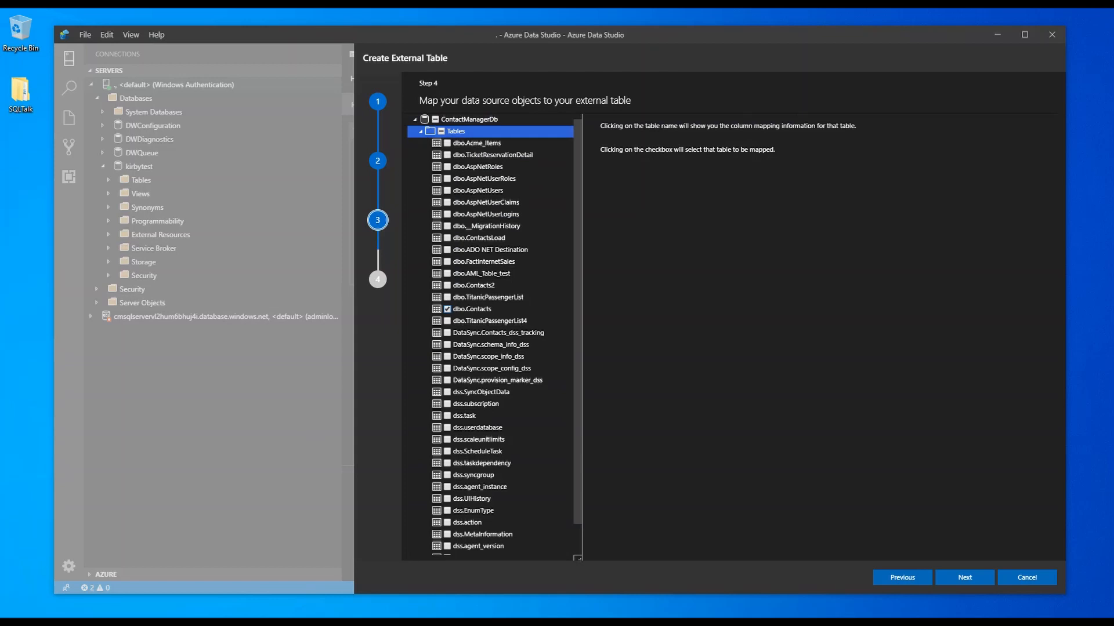
pyautogui.click(475, 311)
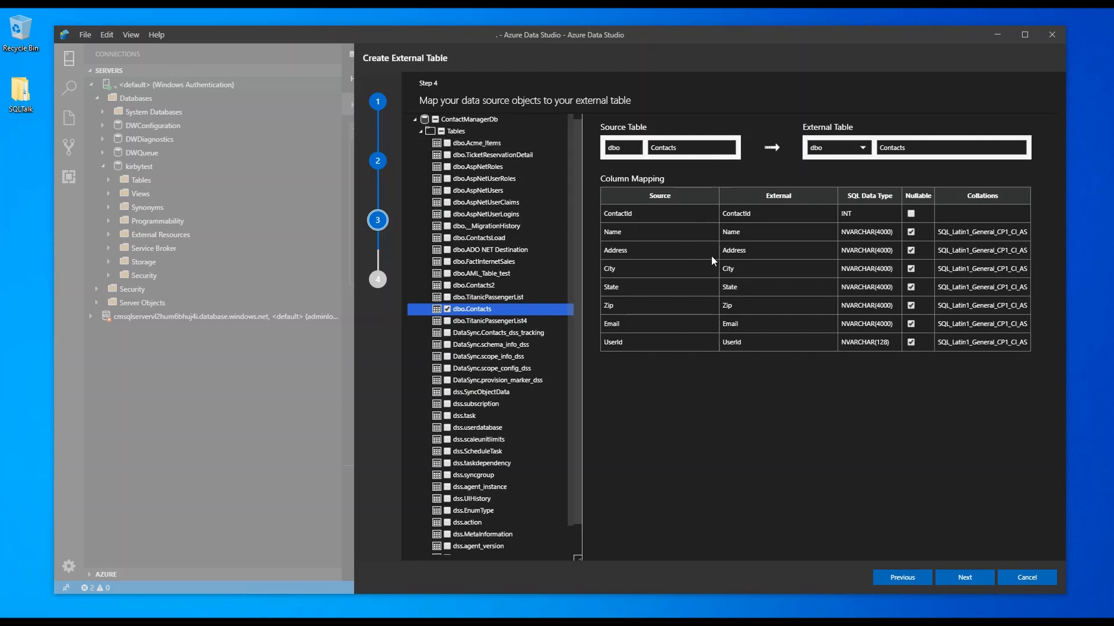
pyautogui.click(965, 578)
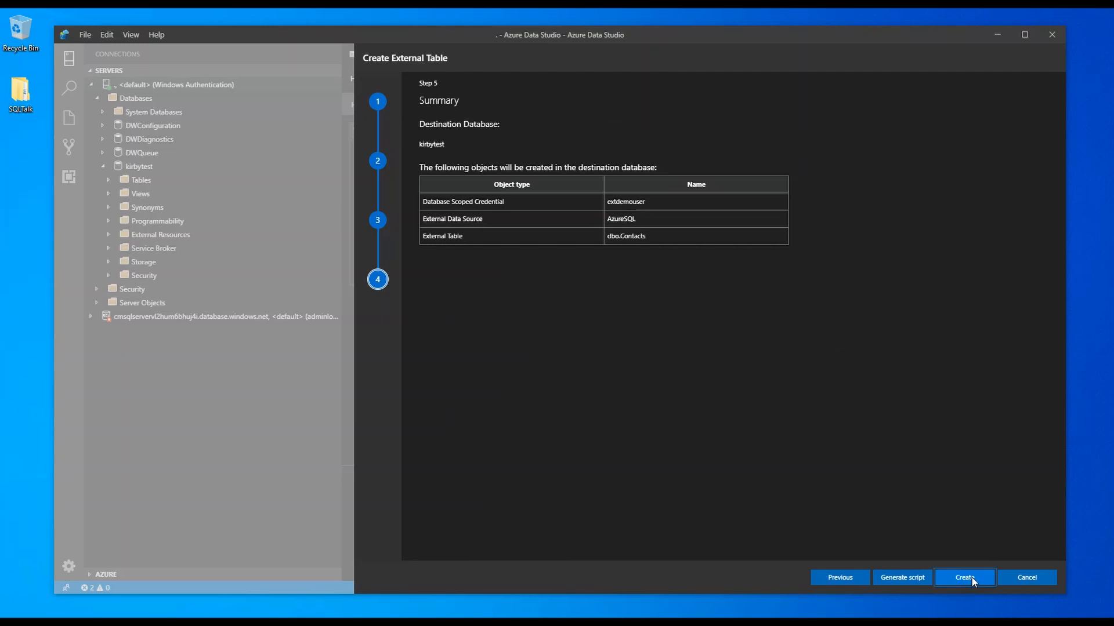
# Create dbo.Contacts with the extdemouser credential and AzureSQL data source in kirbytest
pyautogui.click(965, 578)
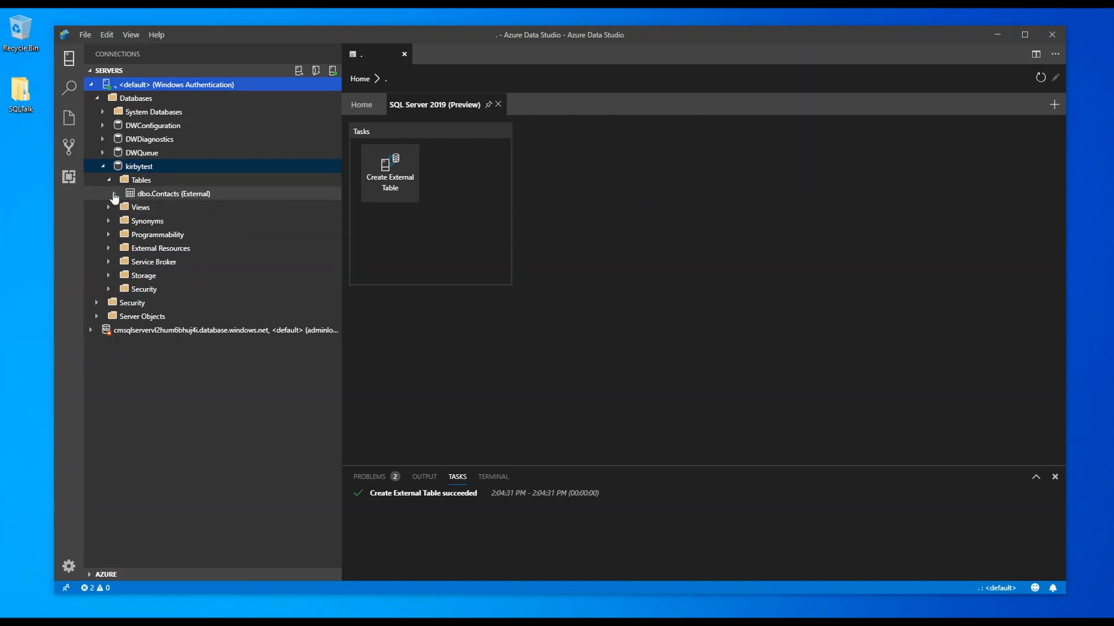
# Run Select Top 1000 on dbo.Contacts (External), returning the remote contact rows
pyautogui.rightClick(166, 193)
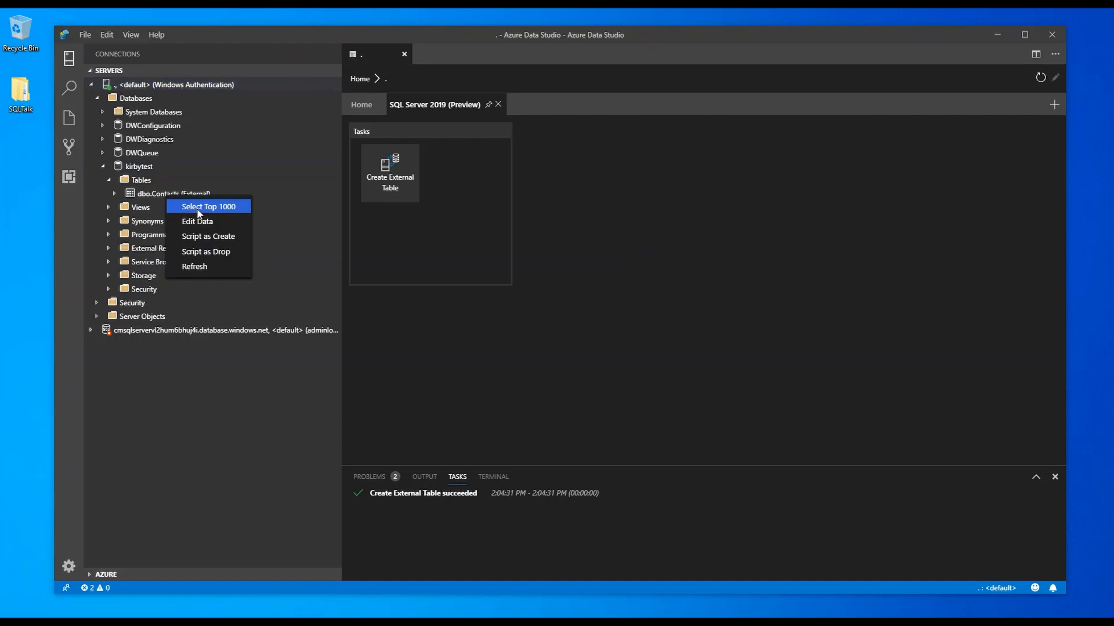
pyautogui.click(199, 209)
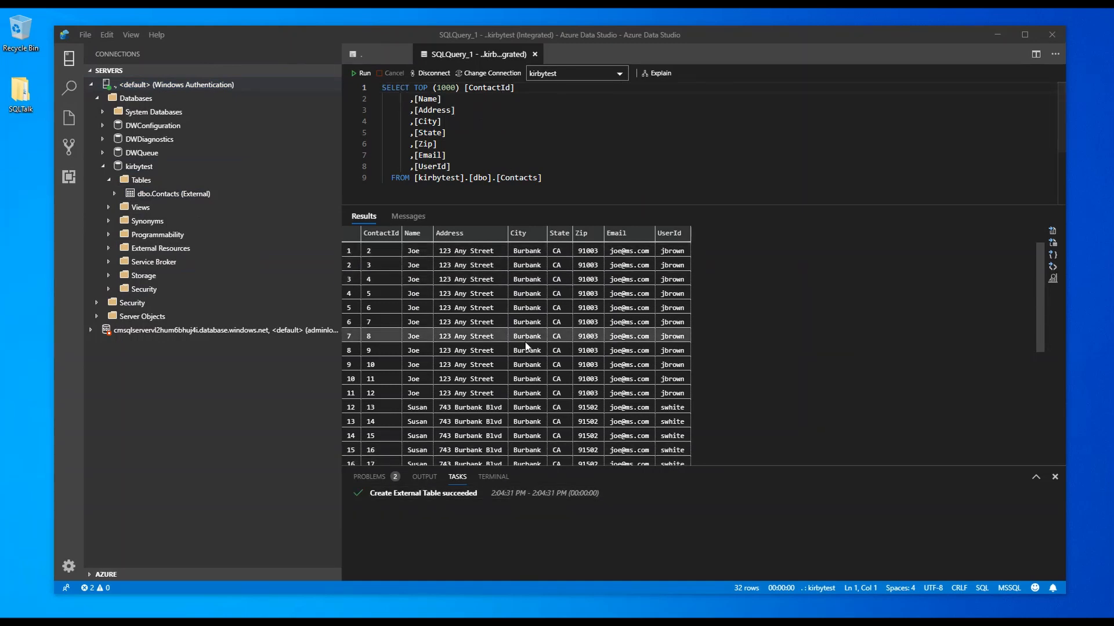
pyautogui.scroll(-4, 525, 344)
pyautogui.scroll(4, 525, 344)
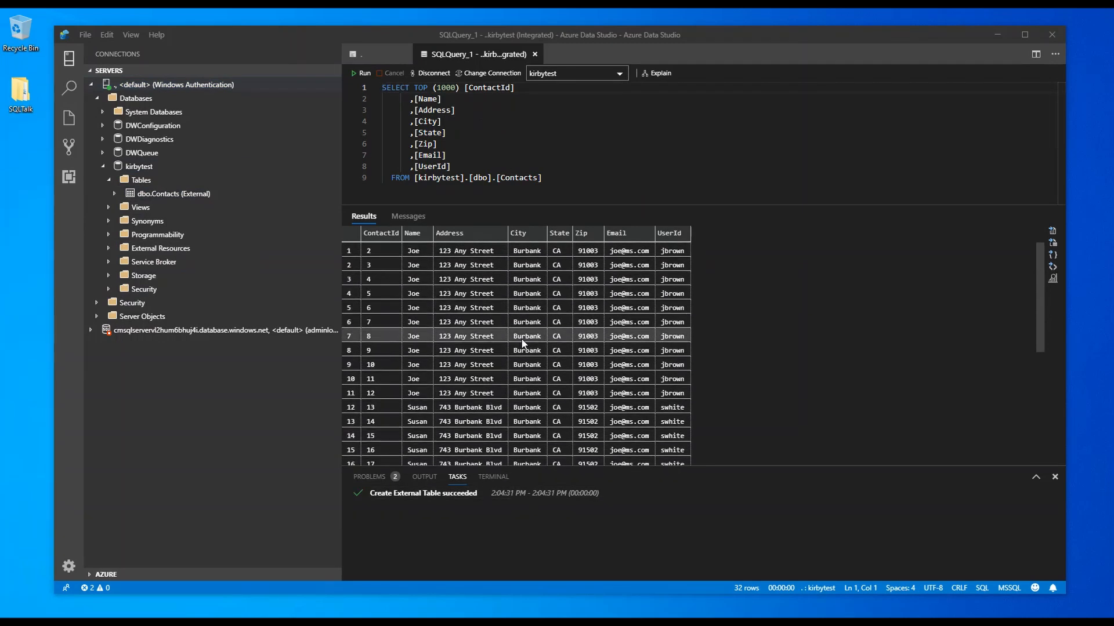